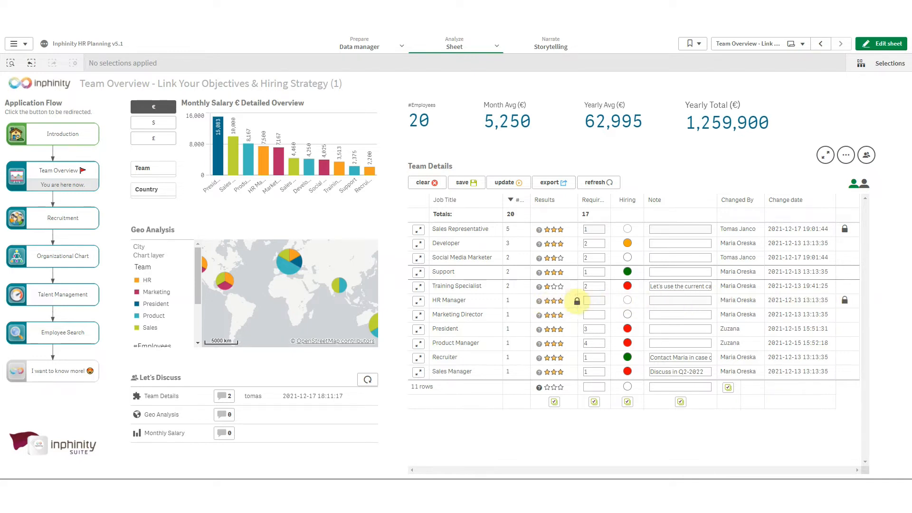
Step: Try rating Training Specialist three stars with 1 required in Team Details, then discard the unsaved edits and refresh the form
{"action": "left_click", "coordinate": [565, 288]}
{"action": "left_click", "coordinate": [595, 286]}
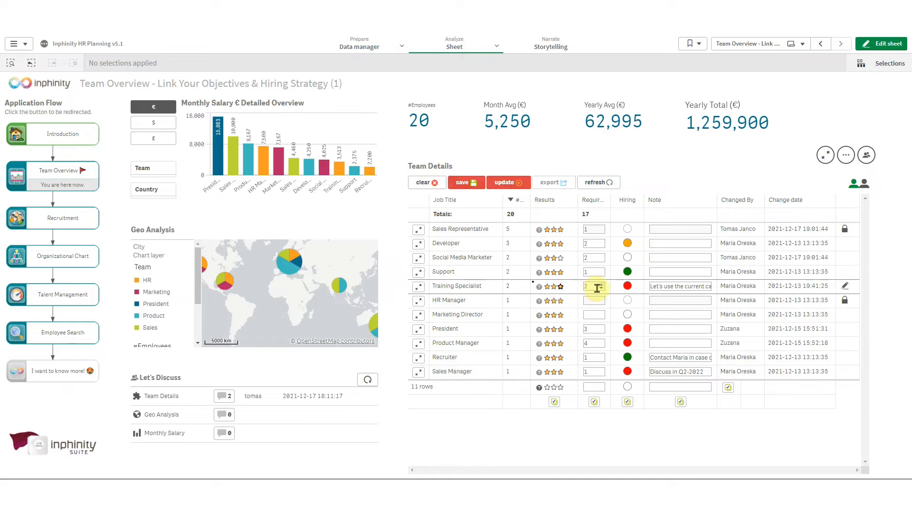
{"action": "type", "text": "1"}
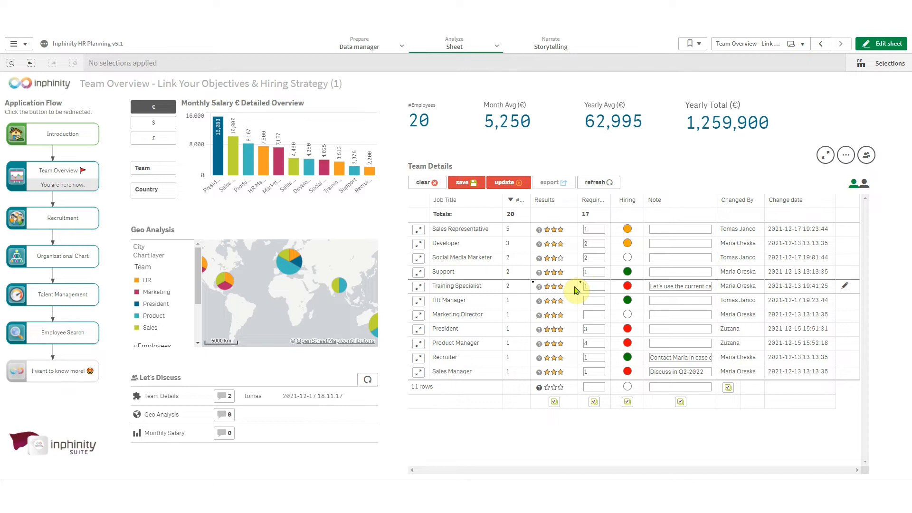
{"action": "left_click", "coordinate": [422, 184]}
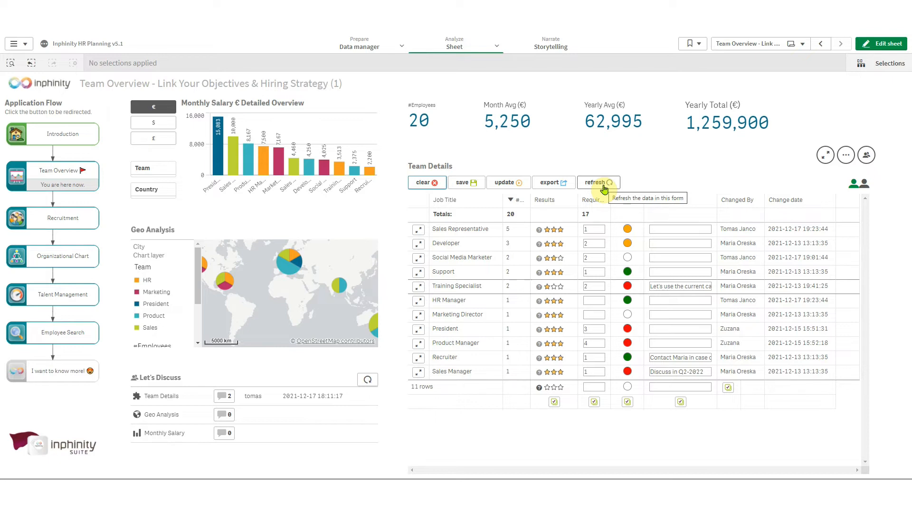
{"action": "left_click", "coordinate": [603, 186]}
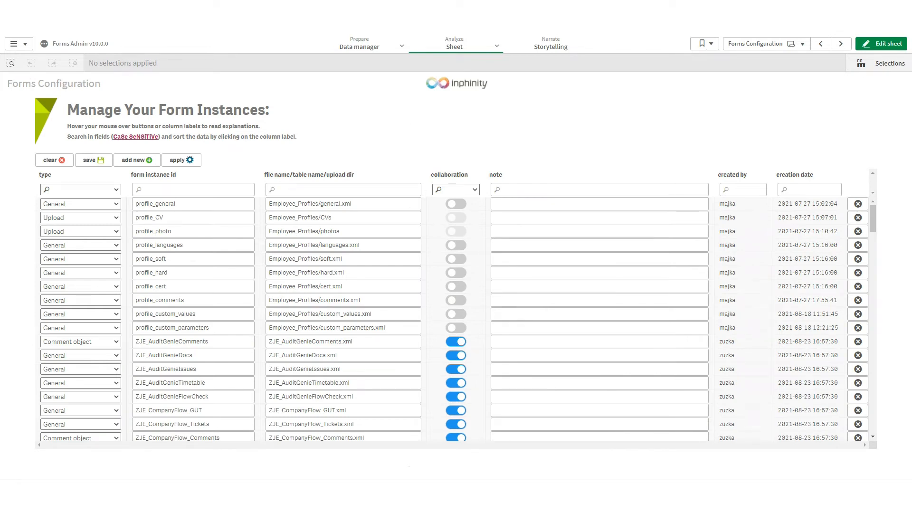
Step: In the Forms Admin app, open the Forms Configuration sheet and read the form instance id column's explanation
{"action": "left_click", "coordinate": [768, 44]}
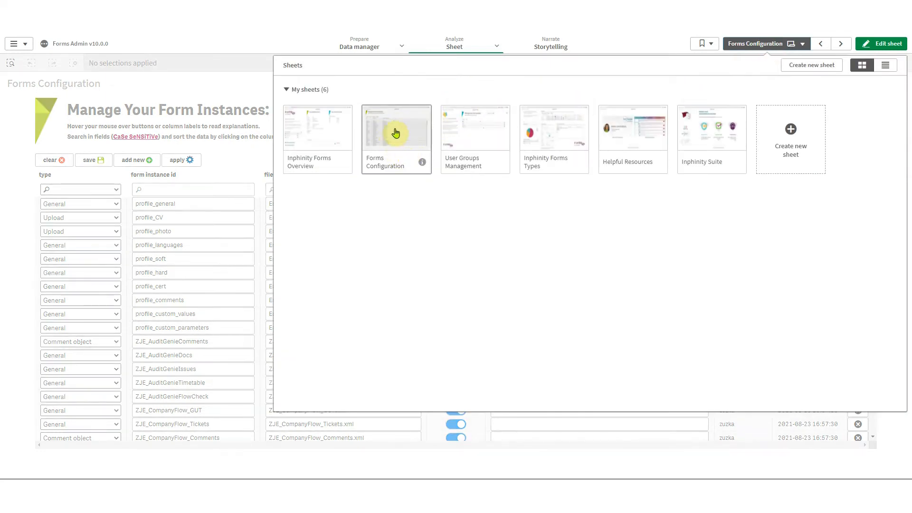
{"action": "left_click", "coordinate": [422, 150]}
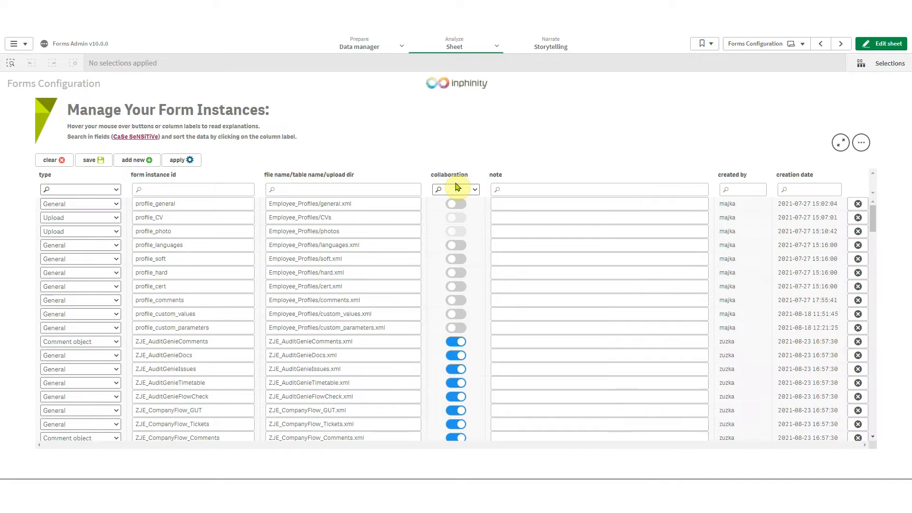
{"action": "mouse_move", "coordinate": [186, 175]}
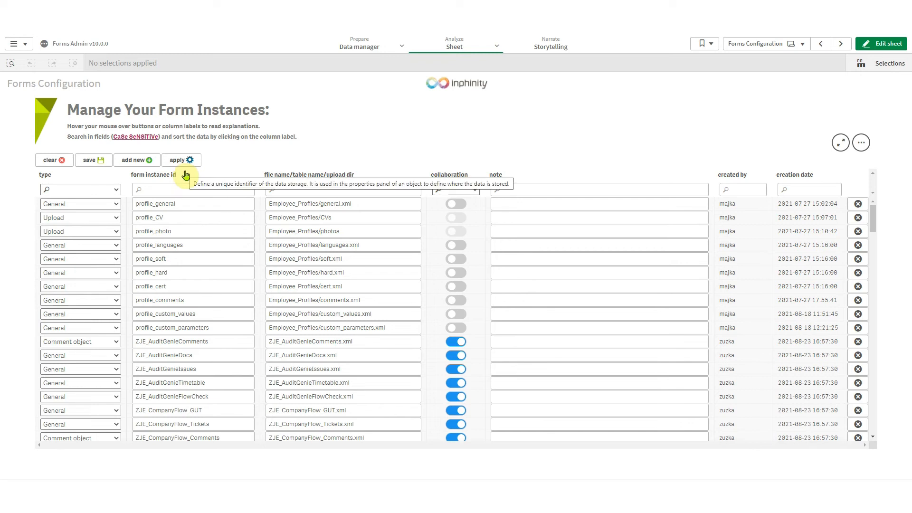
Step: Try a new form instance row of type Dimension notes, check the other available types, and discard the unsaved row
{"action": "left_click", "coordinate": [150, 160]}
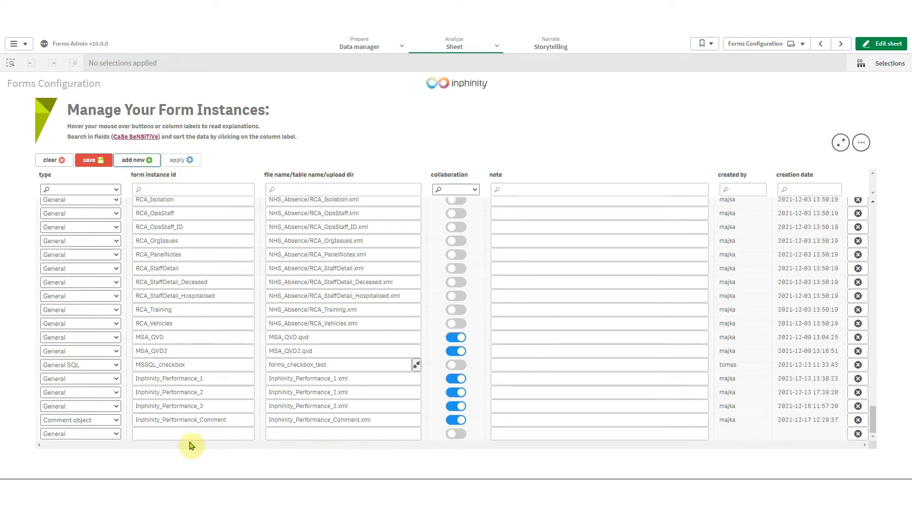
{"action": "left_click", "coordinate": [117, 434]}
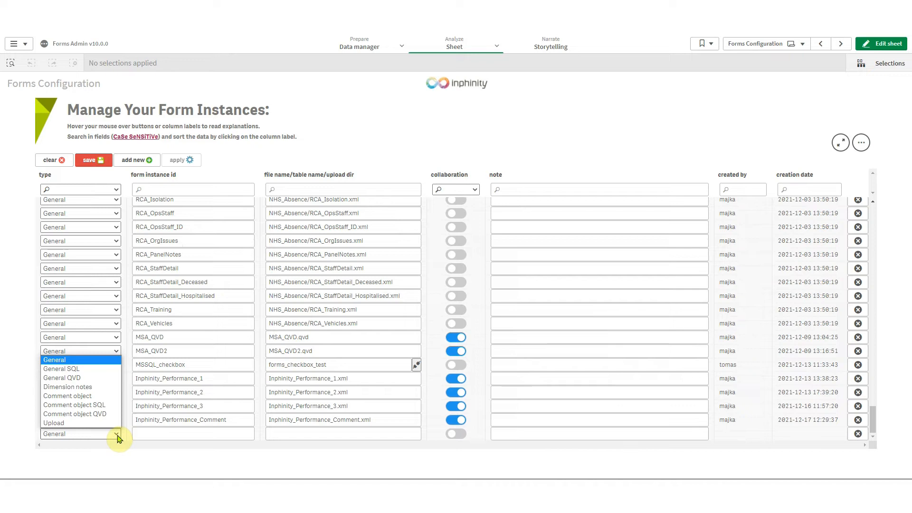
{"action": "left_click", "coordinate": [78, 389]}
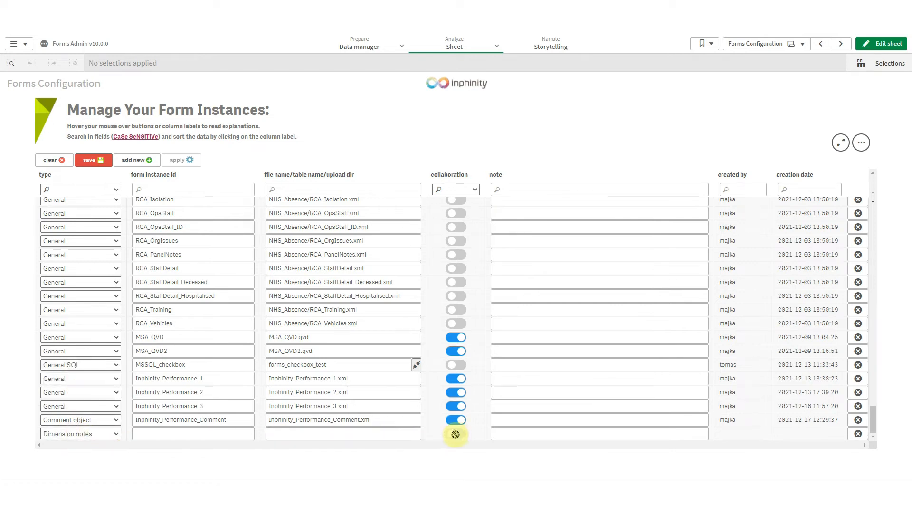
{"action": "left_click", "coordinate": [85, 435]}
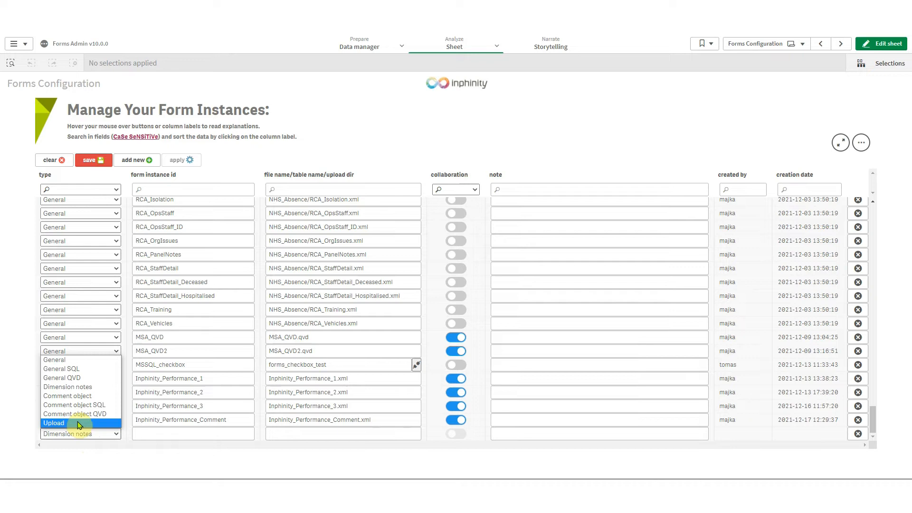
{"action": "left_click", "coordinate": [56, 161]}
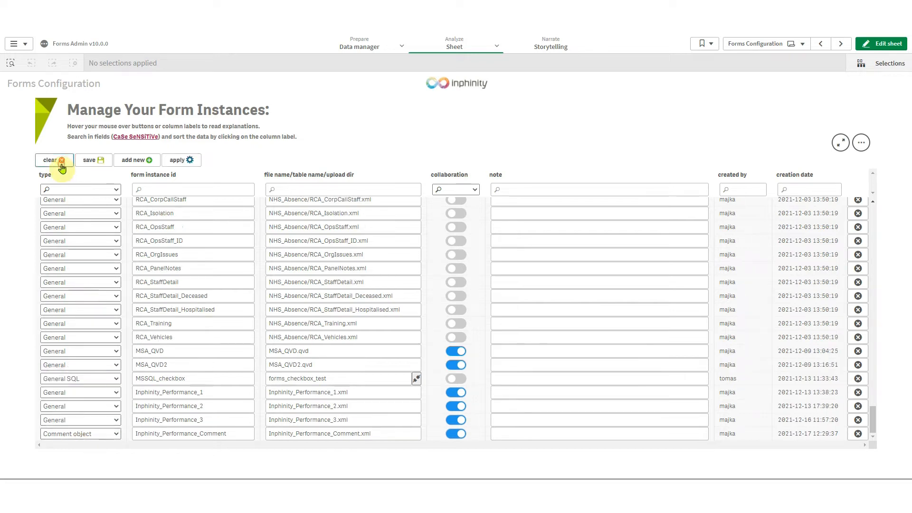
Step: Add a new blank form instance row to the Forms Configuration table
{"action": "left_click", "coordinate": [138, 162]}
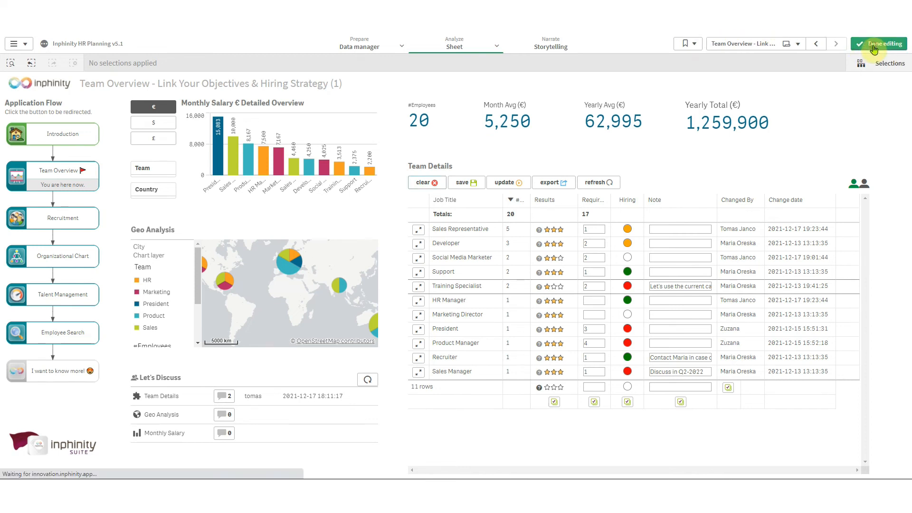
Step: In the Inphinity HR Planning app, edit the Team Overview sheet, narrow Team Details, and place a Forms General object beside it
{"action": "left_click", "coordinate": [874, 46]}
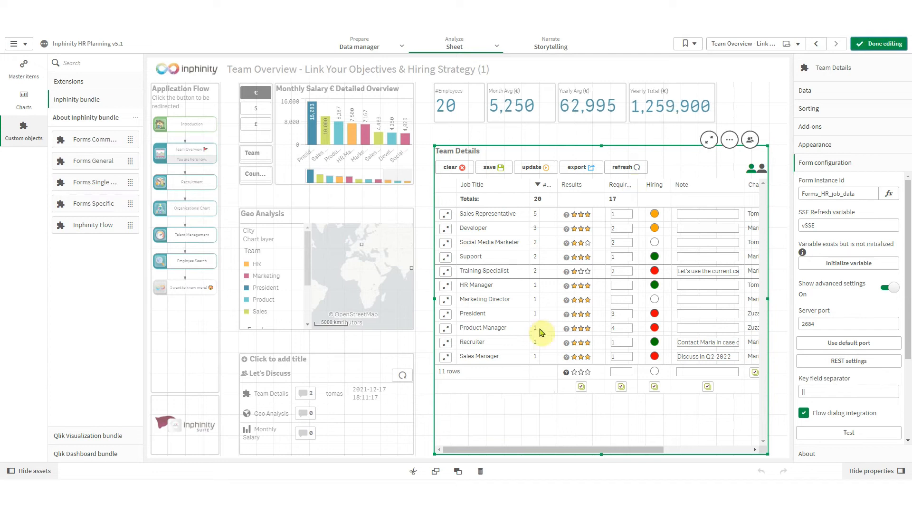
{"action": "left_click_drag", "start_coordinate": [433, 298], "coordinate": [576, 299]}
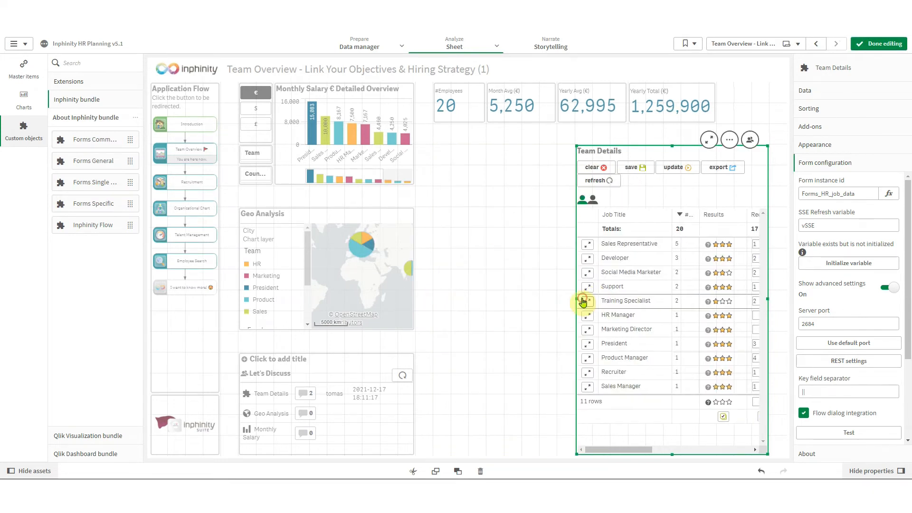
{"action": "left_click_drag", "start_coordinate": [100, 161], "coordinate": [523, 240]}
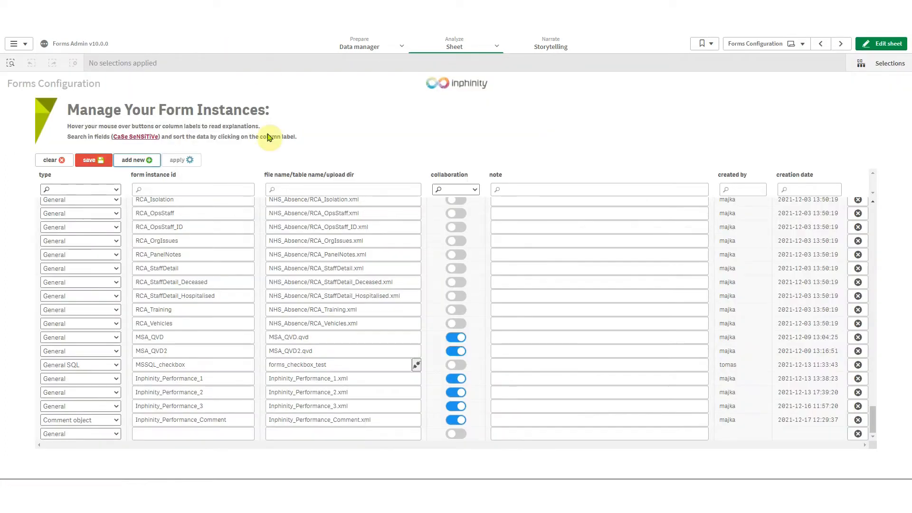
Step: Check the form instance id explanation in Forms Admin, and place a Forms Comment object below the empty form on the HR Planning sheet
{"action": "mouse_move", "coordinate": [198, 179]}
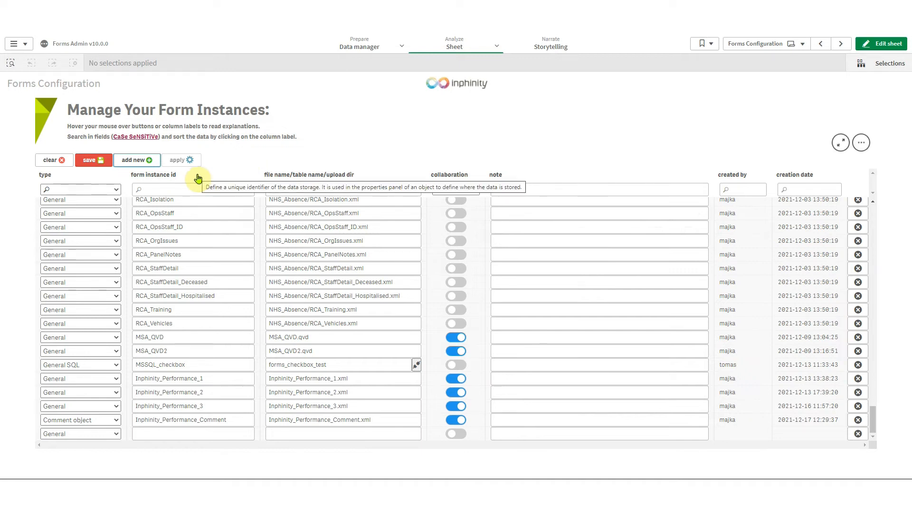
{"action": "mouse_move", "coordinate": [468, 180]}
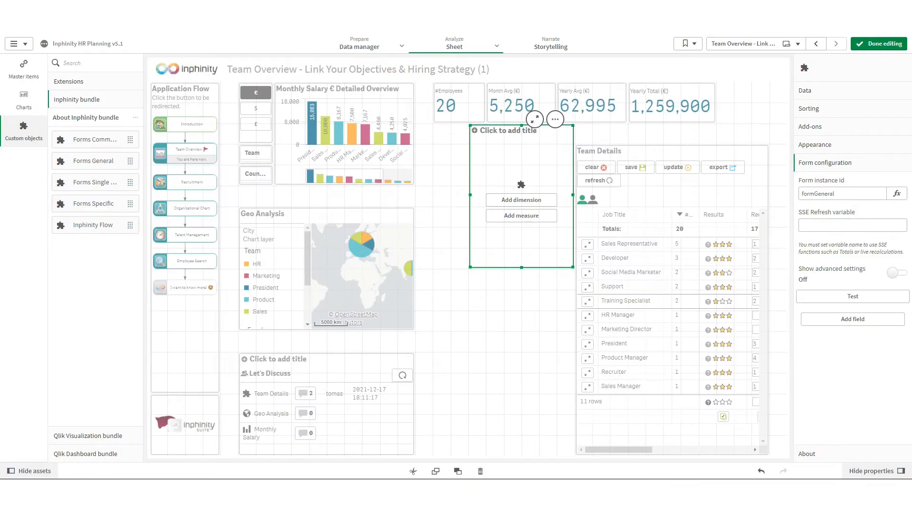
{"action": "left_click_drag", "start_coordinate": [95, 140], "coordinate": [494, 375]}
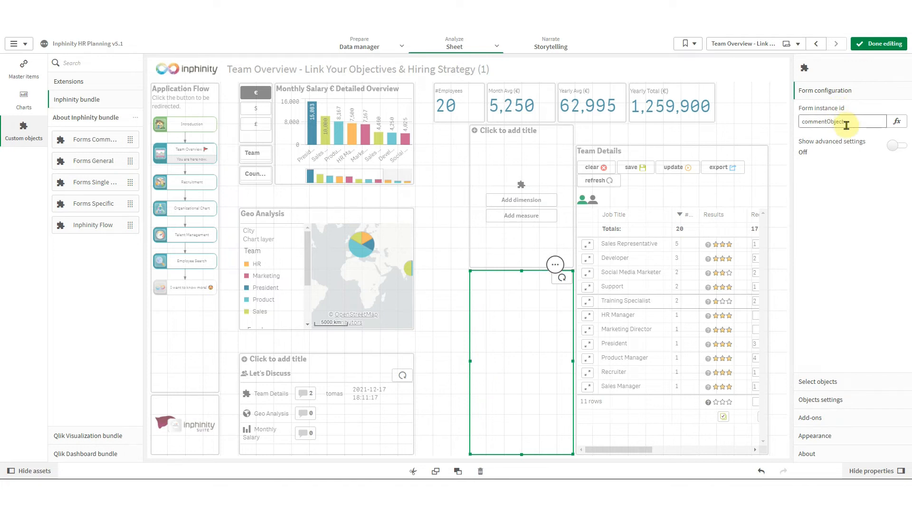
Step: Delete the empty Forms General and Forms Comment objects from the sheet
{"action": "left_click", "coordinate": [525, 250]}
{"action": "key", "text": "Delete"}
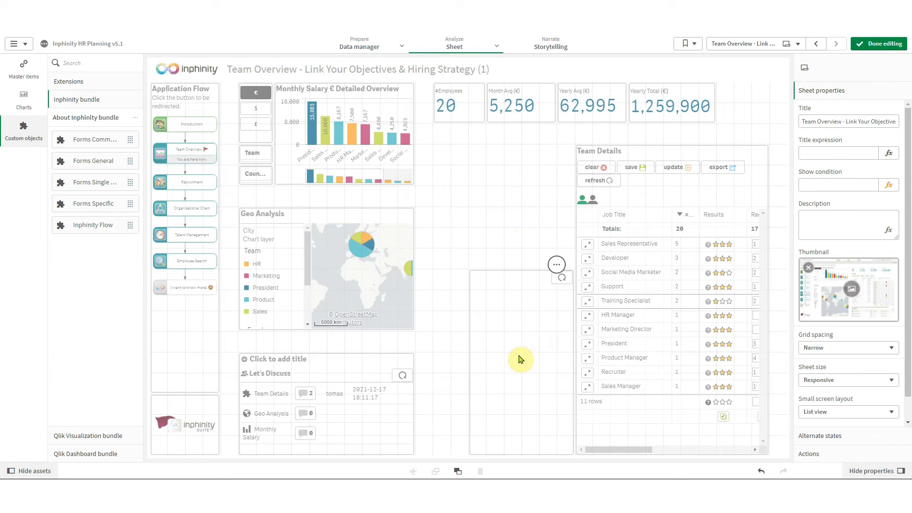
{"action": "left_click", "coordinate": [517, 355]}
{"action": "key", "text": "Delete"}
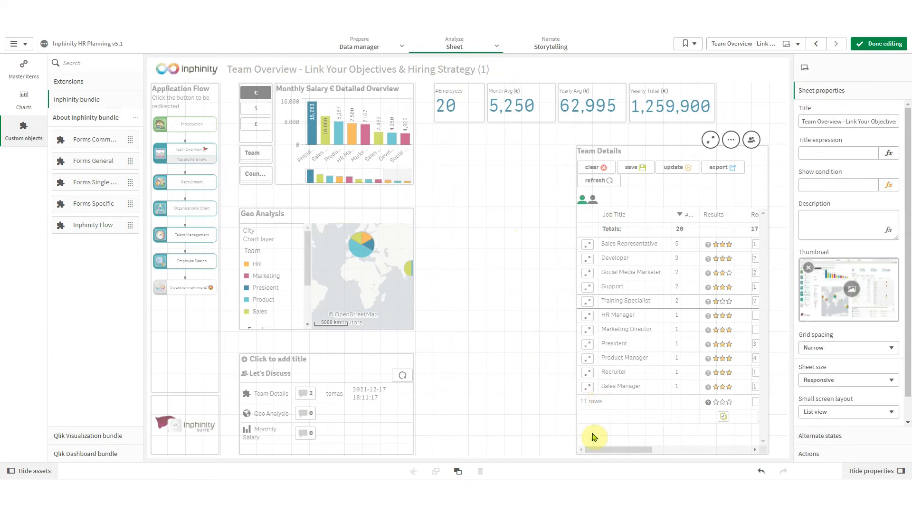
Step: Widen Team Details back to fill the empty space beside it and finish editing the sheet
{"action": "left_click", "coordinate": [594, 433]}
{"action": "left_click_drag", "start_coordinate": [577, 302], "coordinate": [435, 309]}
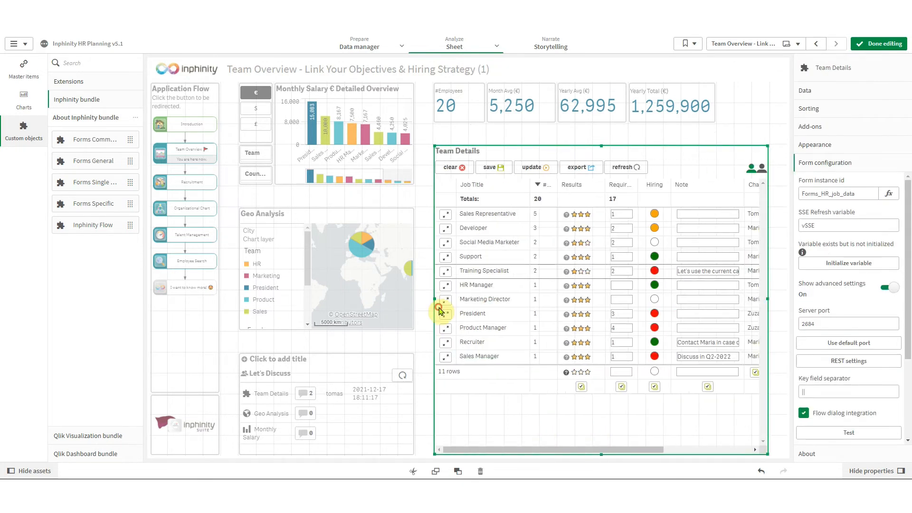
{"action": "left_click", "coordinate": [877, 45]}
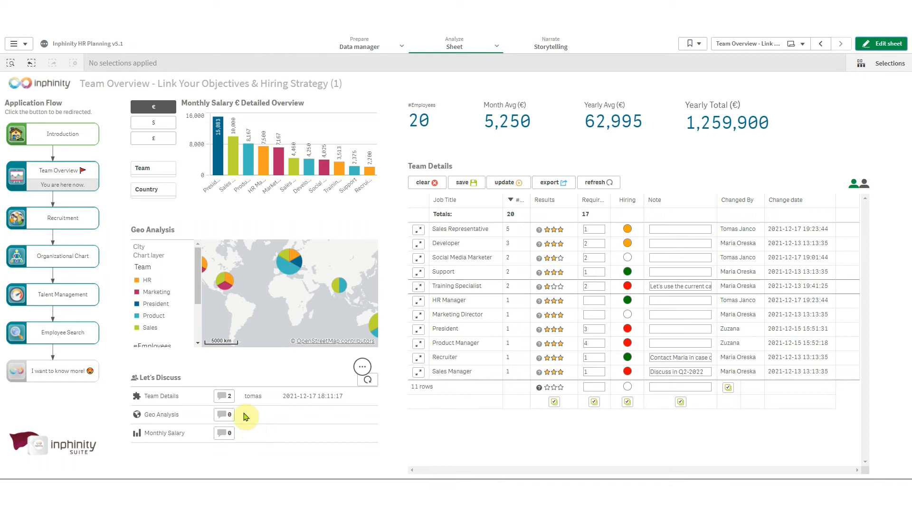
Step: Filter the dashboard to the city Orlando from the map and open the comments for Geo Analysis
{"action": "left_click", "coordinate": [225, 281]}
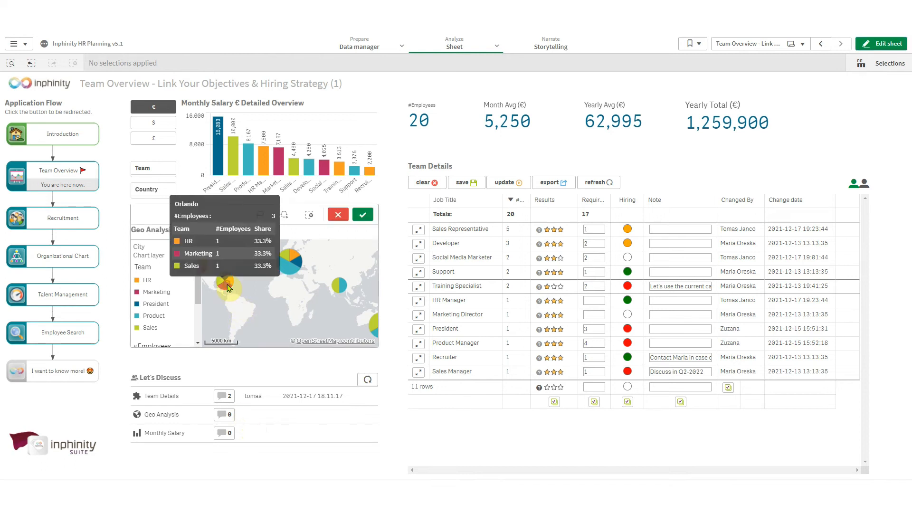
{"action": "left_click", "coordinate": [363, 215]}
{"action": "left_click", "coordinate": [232, 415]}
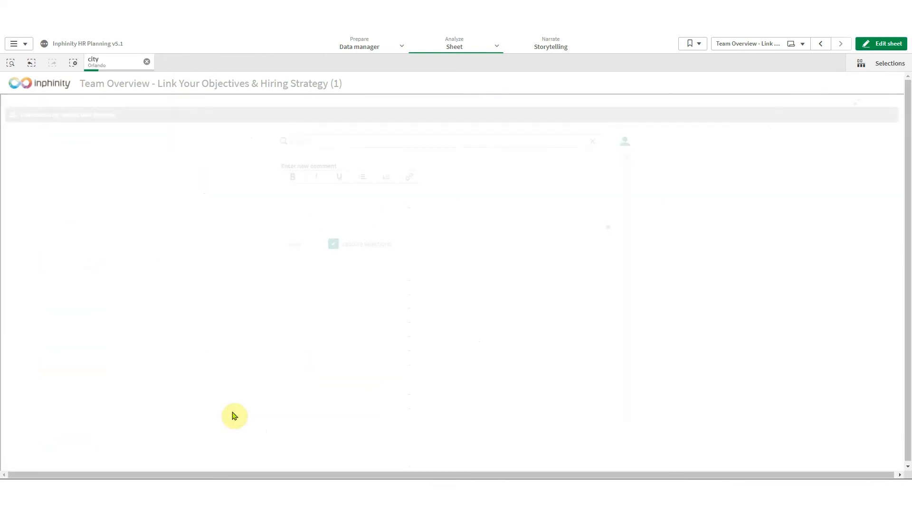
Step: Post the comment "Shouldn't we hire someone technical here?" with selections captured, and close the Geo Analysis comments
{"action": "left_click", "coordinate": [467, 208]}
{"action": "type", "text": "shouldn't we hire someon"}
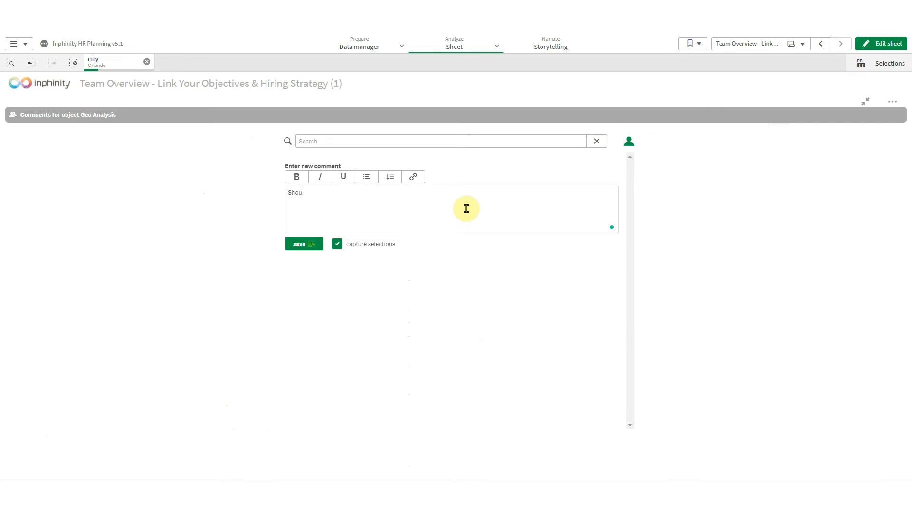
{"action": "type", "text": "e technical here?"}
{"action": "left_click", "coordinate": [299, 244]}
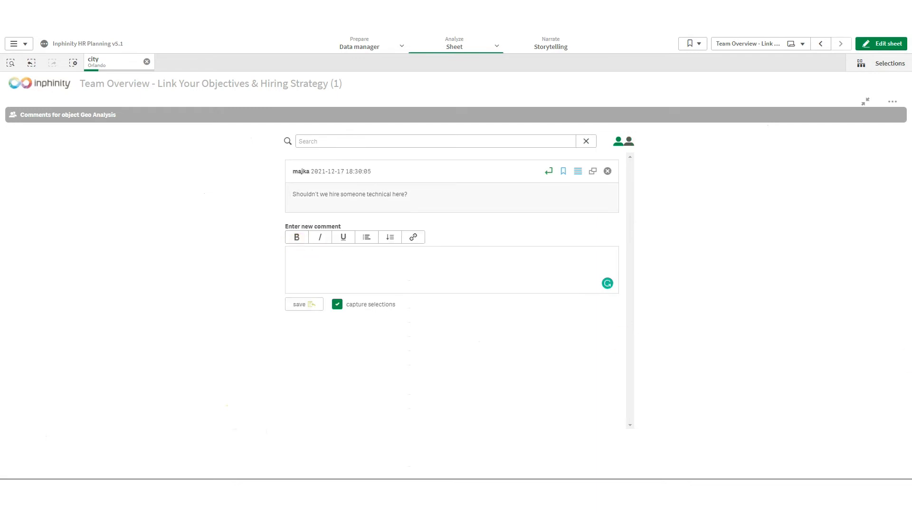
{"action": "mouse_move", "coordinate": [623, 148]}
{"action": "left_click", "coordinate": [869, 105]}
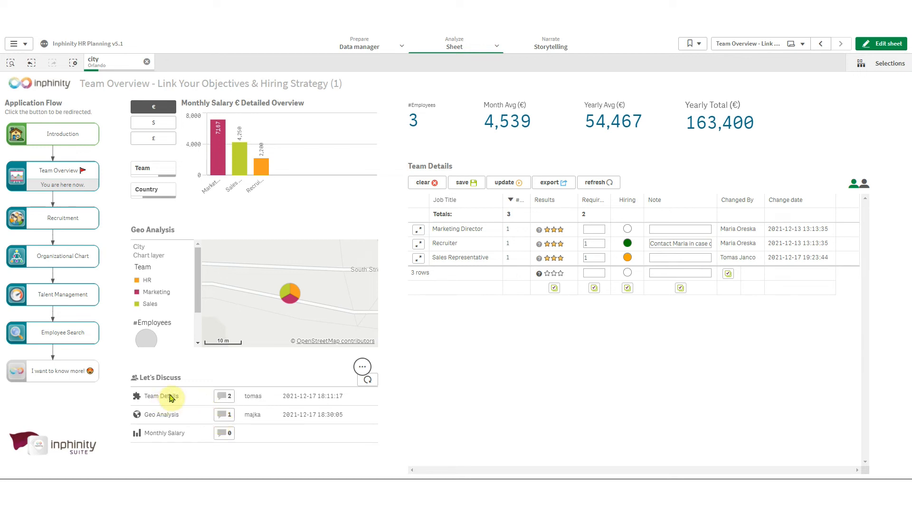
Step: Read the replies in the Geo Analysis comment thread, close it, and clear the city selection
{"action": "left_click", "coordinate": [224, 414]}
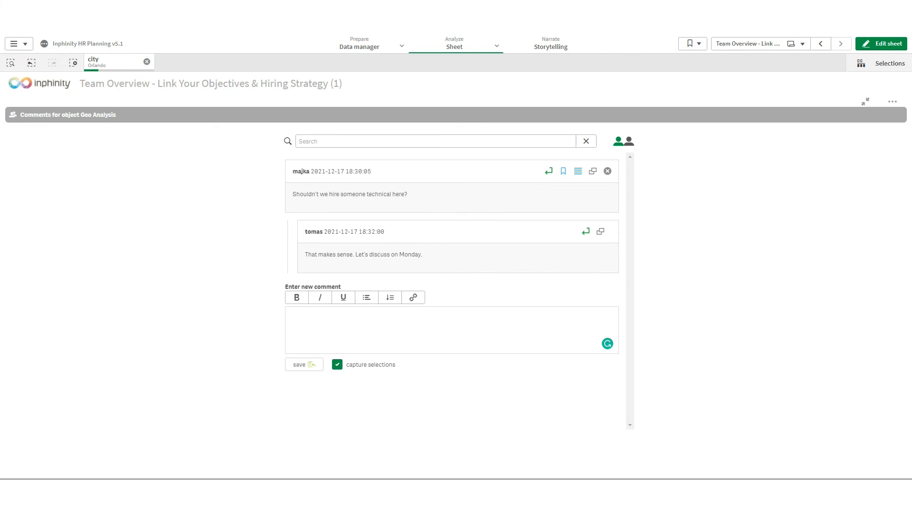
{"action": "left_click", "coordinate": [865, 101]}
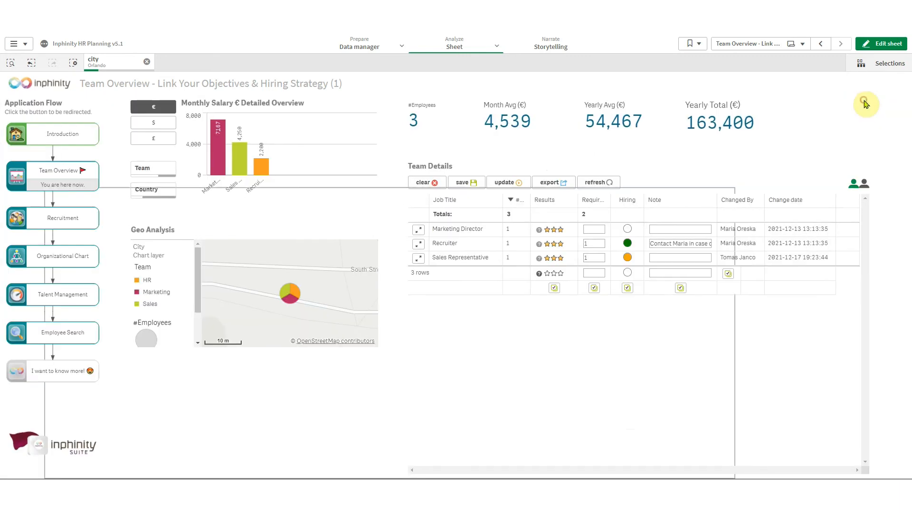
{"action": "left_click", "coordinate": [146, 61]}
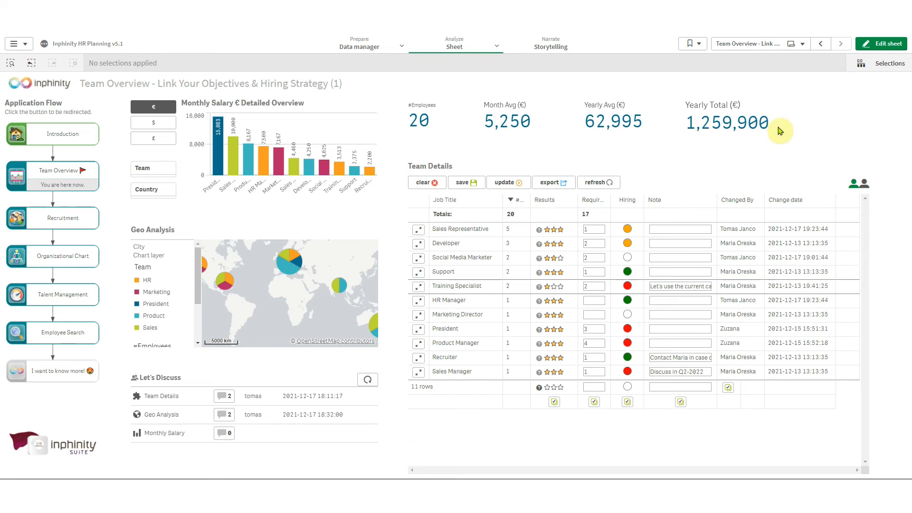
Step: Open the Team Overview sheet for editing and examine the form configuration and collaboration indicator of Team Details
{"action": "left_click", "coordinate": [879, 43]}
{"action": "left_click", "coordinate": [693, 174]}
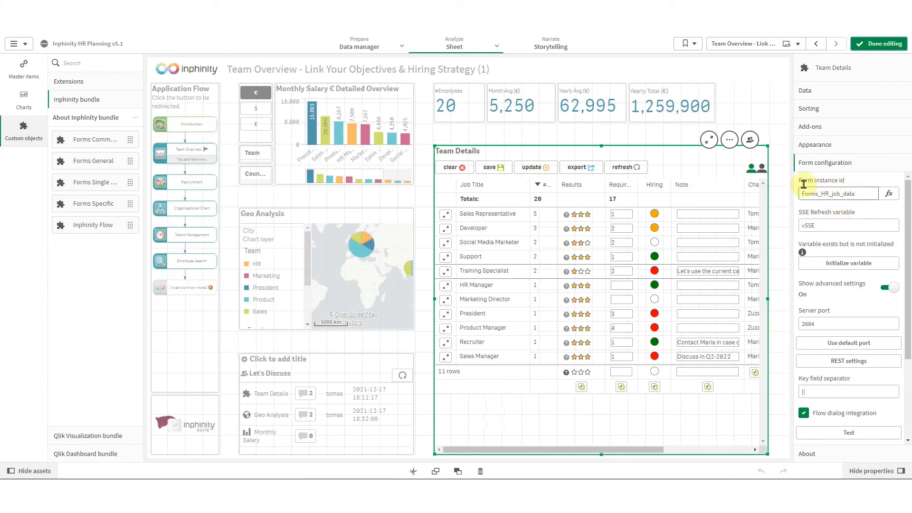
{"action": "mouse_move", "coordinate": [750, 167]}
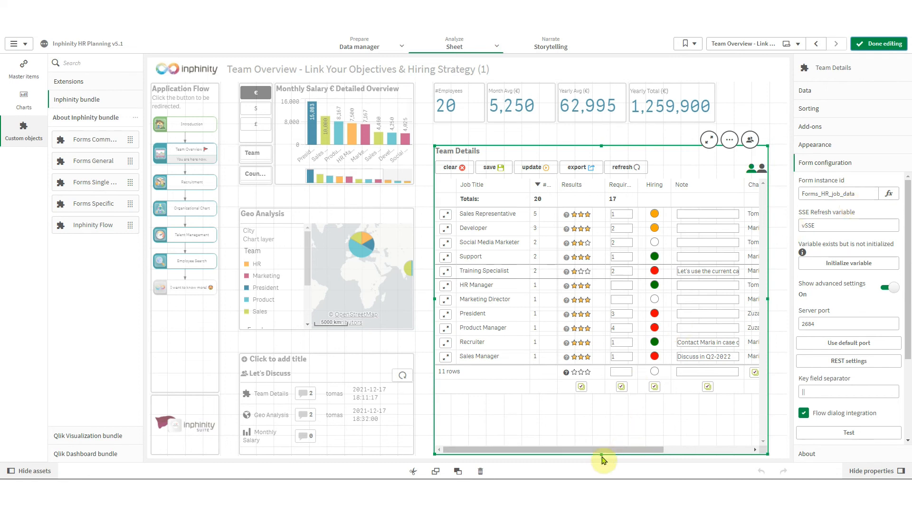
Step: Shorten Team Details to free the space beneath it and paste a copy of the object there
{"action": "left_click_drag", "start_coordinate": [602, 453], "coordinate": [596, 288]}
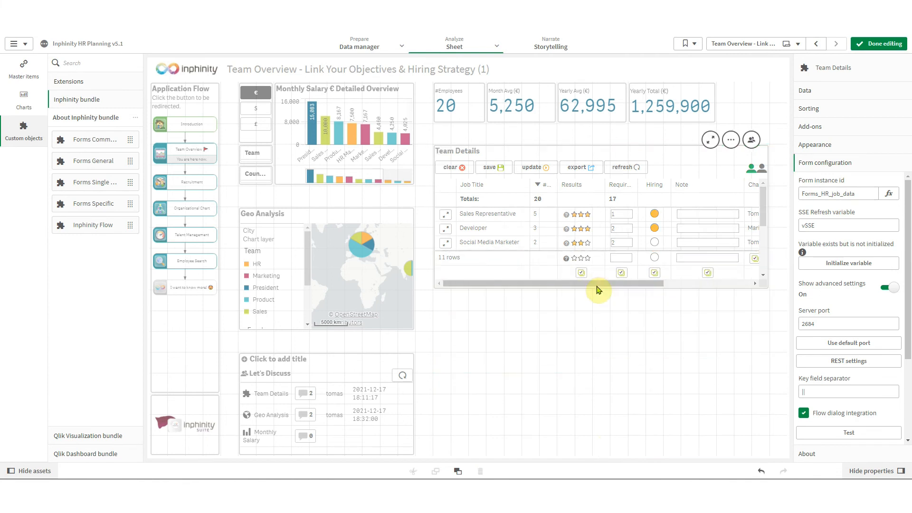
{"action": "left_click", "coordinate": [609, 327]}
{"action": "key", "text": "ctrl+v"}
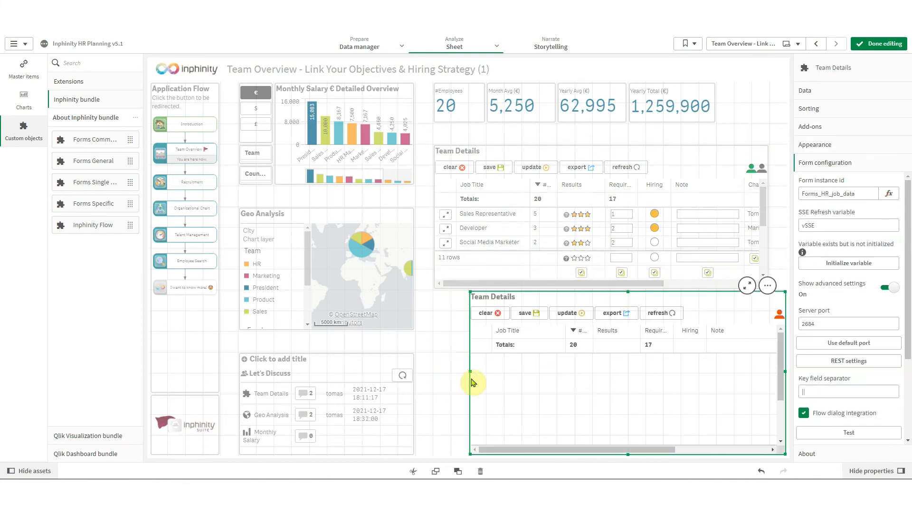
Step: Resize the pasted Team Details copy to match the original's width and check its form instance id
{"action": "left_click_drag", "start_coordinate": [472, 371], "coordinate": [436, 371]}
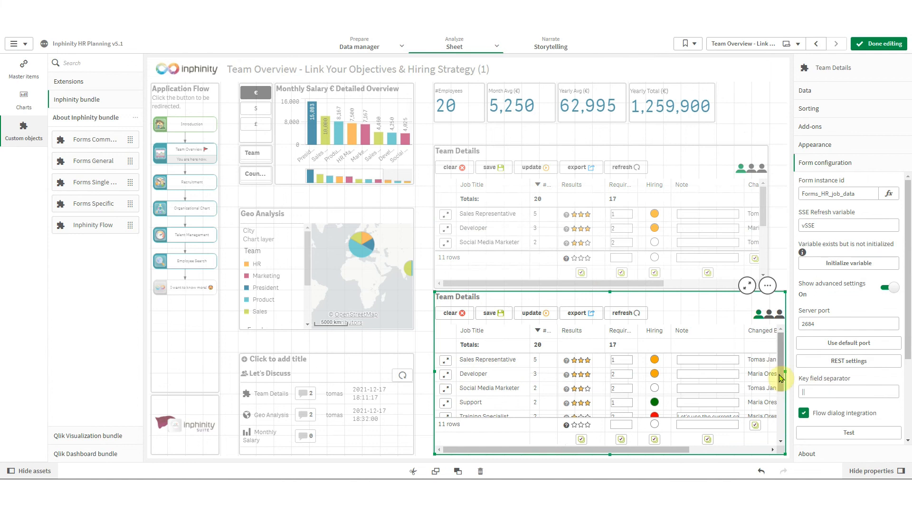
{"action": "left_click_drag", "start_coordinate": [785, 373], "coordinate": [766, 372]}
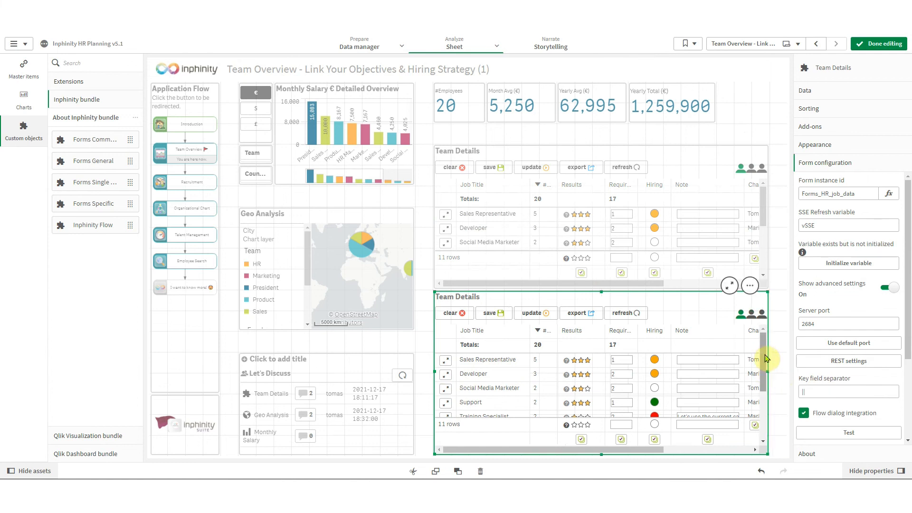
{"action": "left_click", "coordinate": [841, 196]}
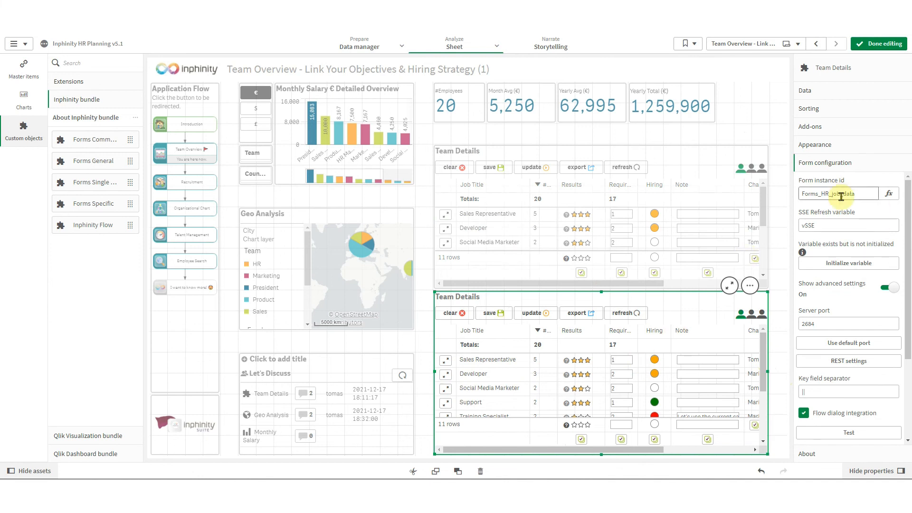
Step: Finish editing the sheet and view the list of collaborators on the original Team Details form
{"action": "left_click", "coordinate": [878, 44]}
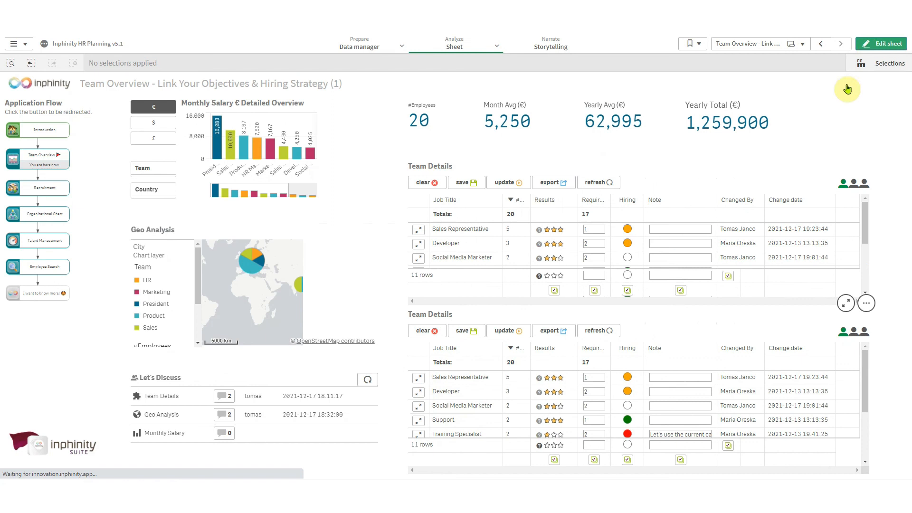
{"action": "mouse_move", "coordinate": [851, 185]}
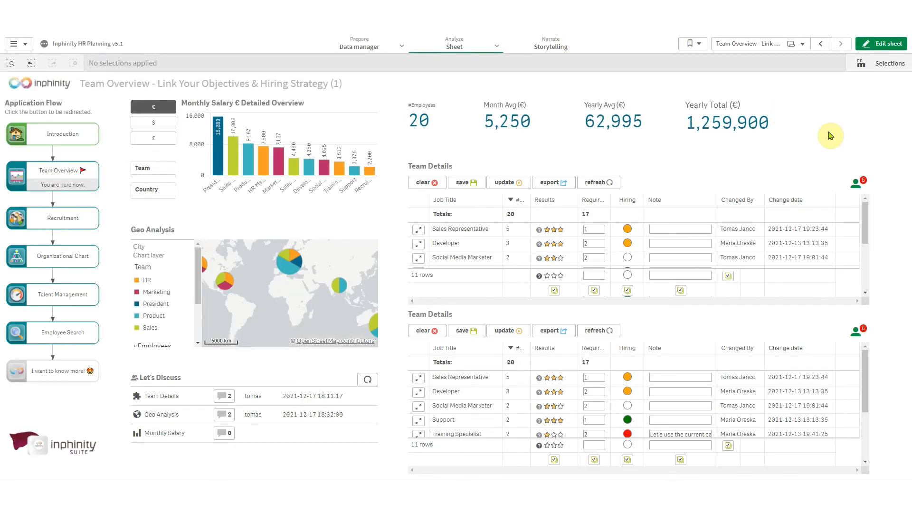
{"action": "mouse_move", "coordinate": [858, 192]}
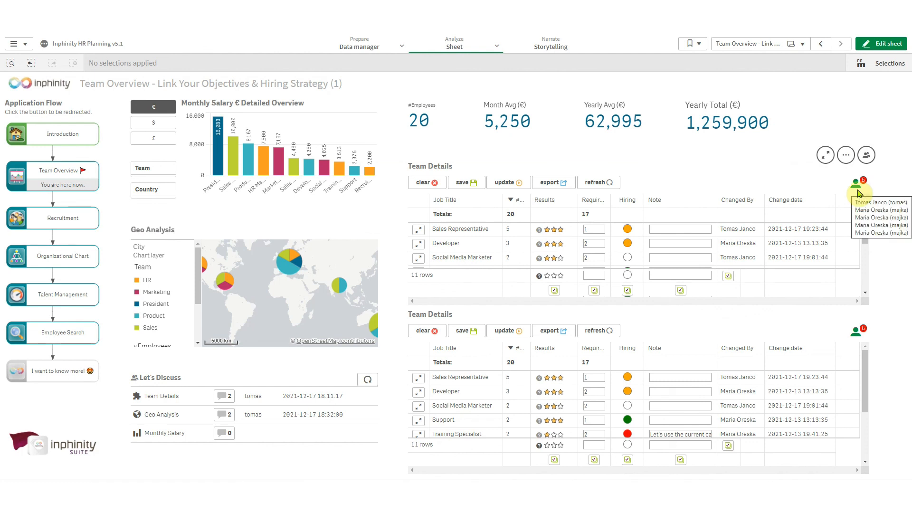